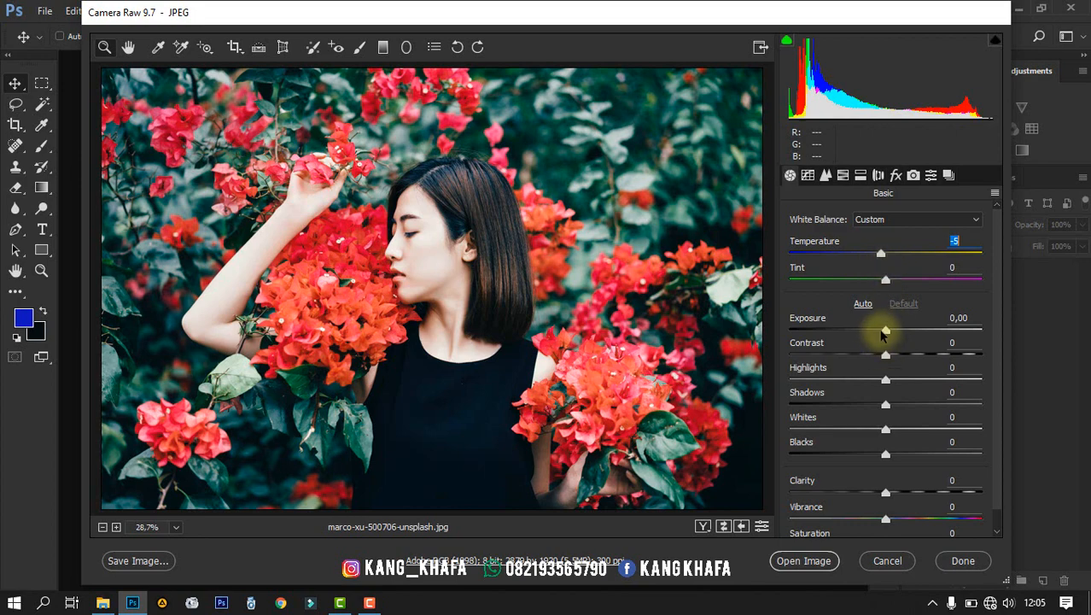
- Set the photo's Exposure to +0,45, Contrast to +30, Highlights to -70, Shadows to +100, Clarity to +40 and Vibrance to -25
{"action": "mouse_move", "coordinate": [884, 333]}
{"action": "left_mouse_down"}
{"action": "mouse_move", "coordinate": [872, 327]}
{"action": "mouse_move", "coordinate": [894, 335]}
{"action": "left_mouse_up"}
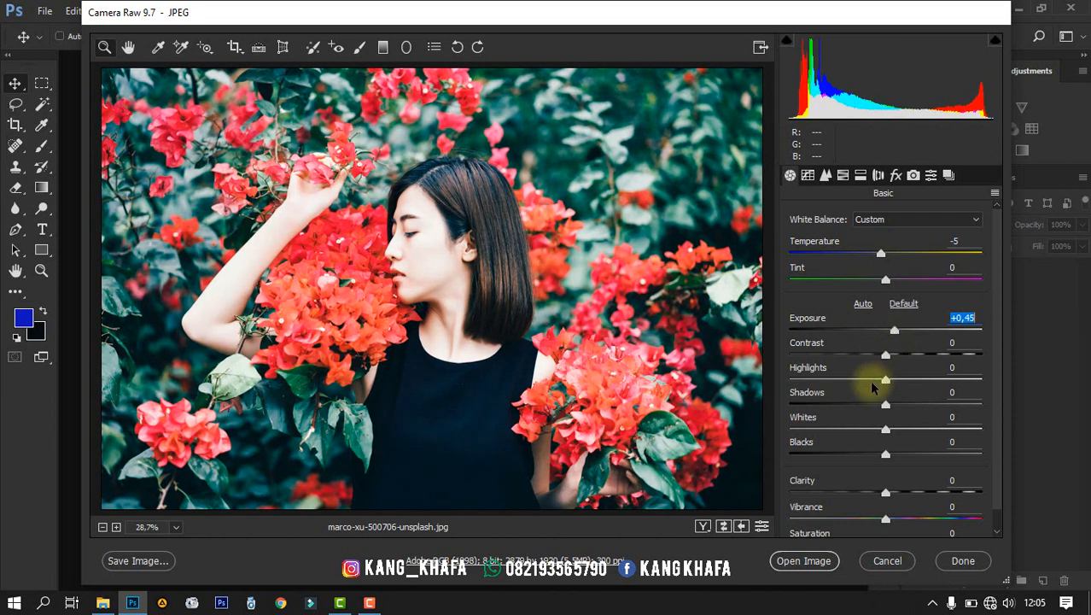
{"action": "left_click_drag", "start_coordinate": [885, 357], "coordinate": [915, 358]}
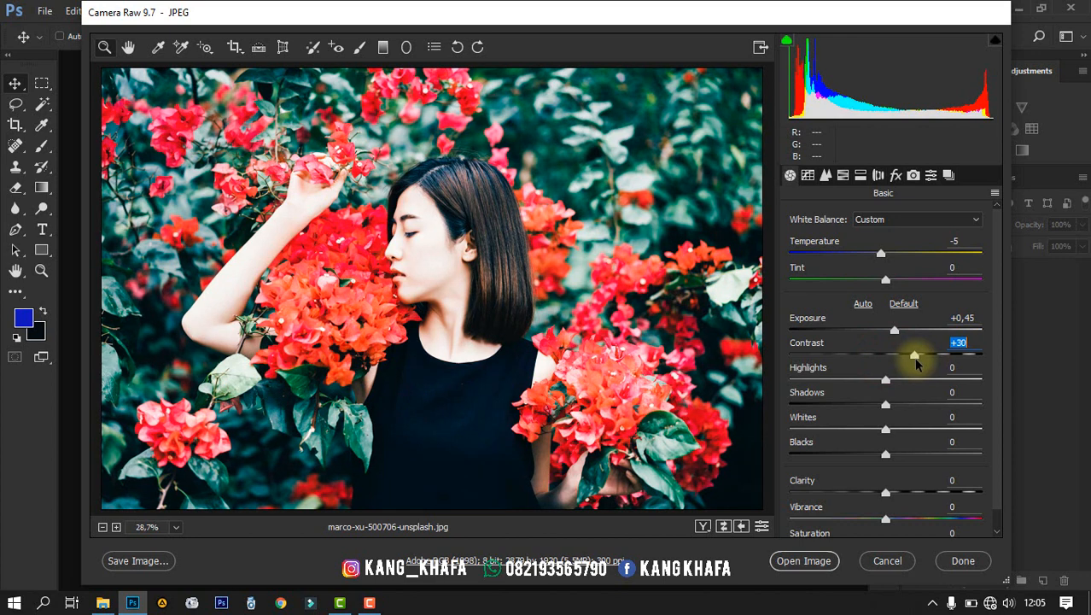
{"action": "left_click", "coordinate": [887, 379]}
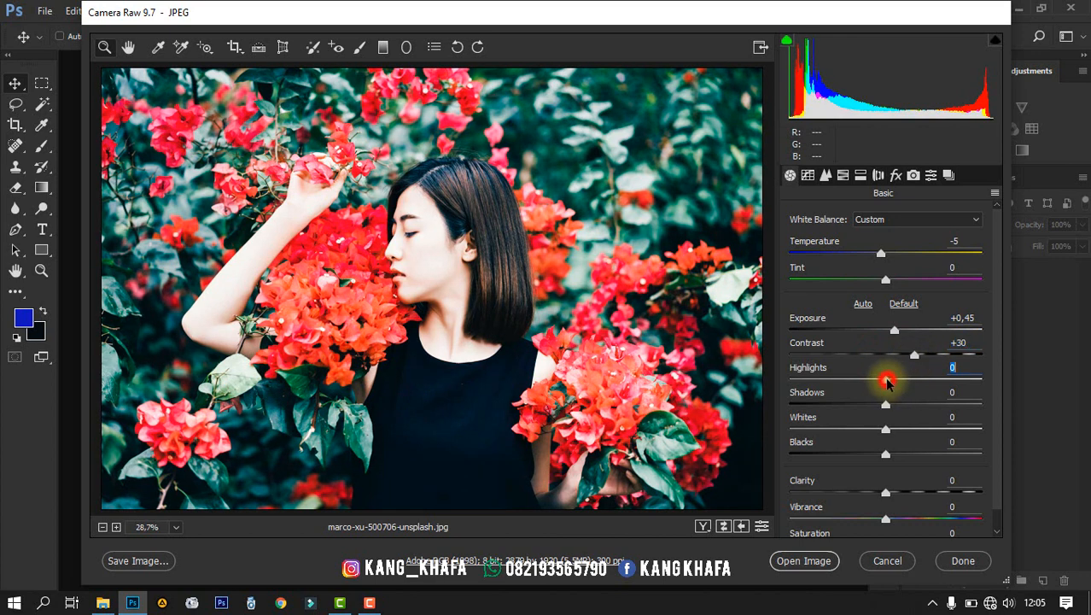
{"action": "left_click_drag", "start_coordinate": [887, 379], "coordinate": [819, 368]}
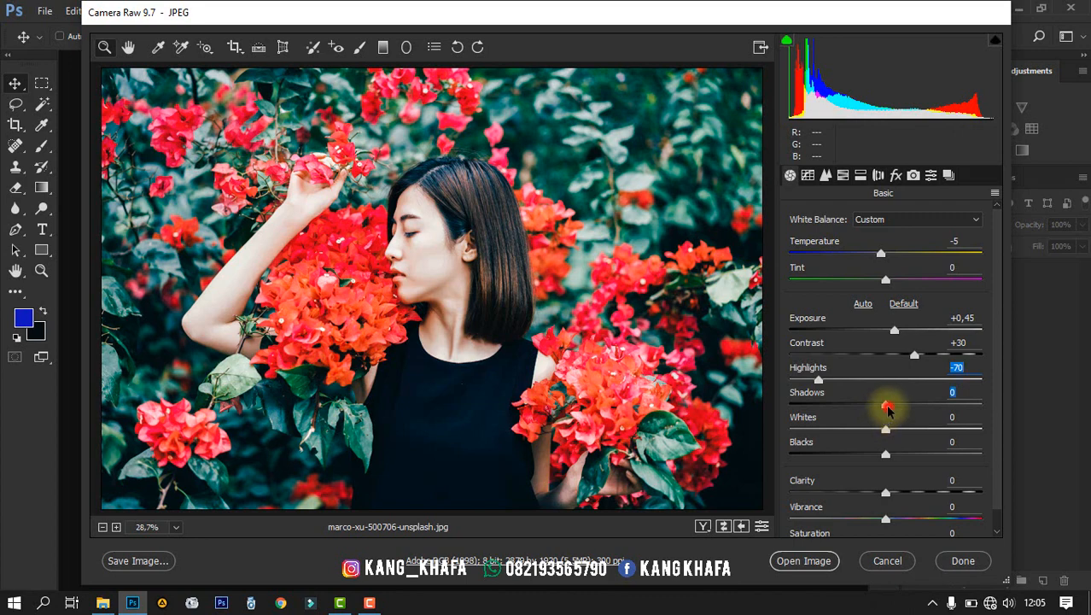
{"action": "left_click_drag", "start_coordinate": [888, 410], "coordinate": [991, 397]}
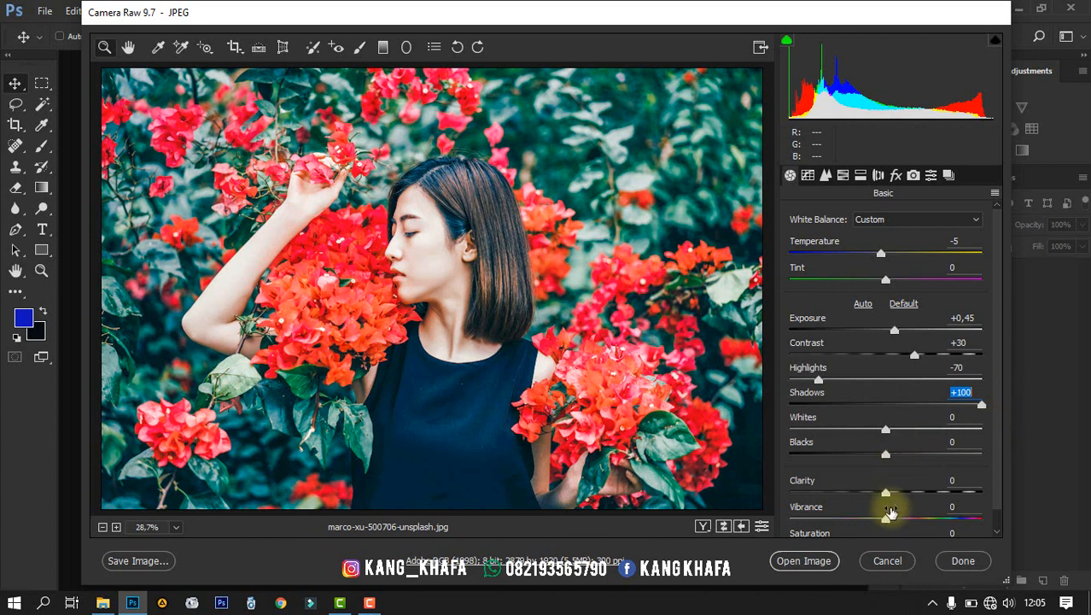
{"action": "left_click_drag", "start_coordinate": [887, 494], "coordinate": [929, 499]}
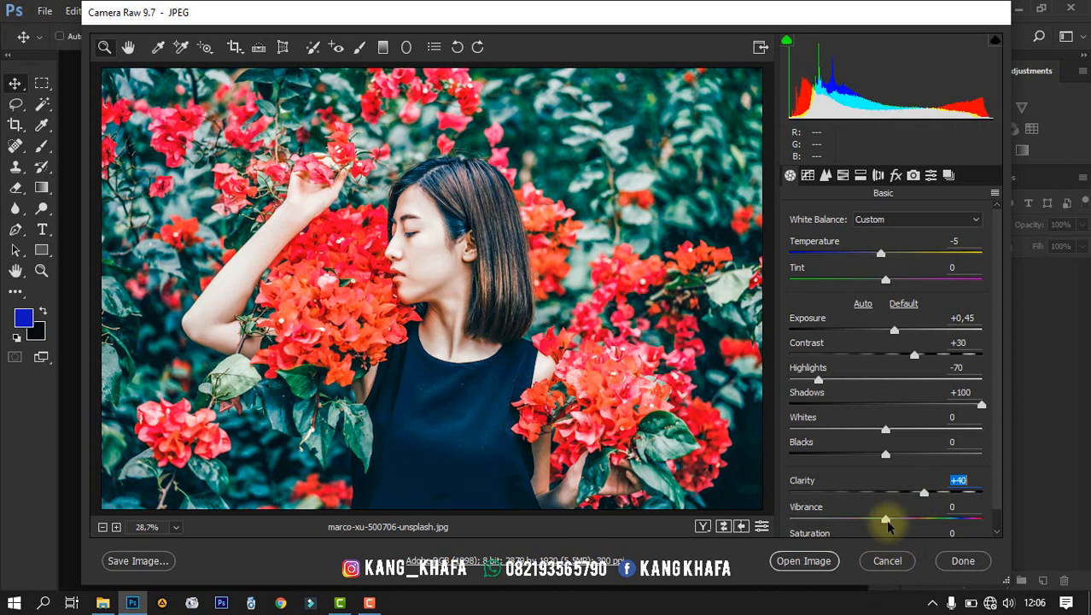
{"action": "left_click_drag", "start_coordinate": [889, 525], "coordinate": [863, 511]}
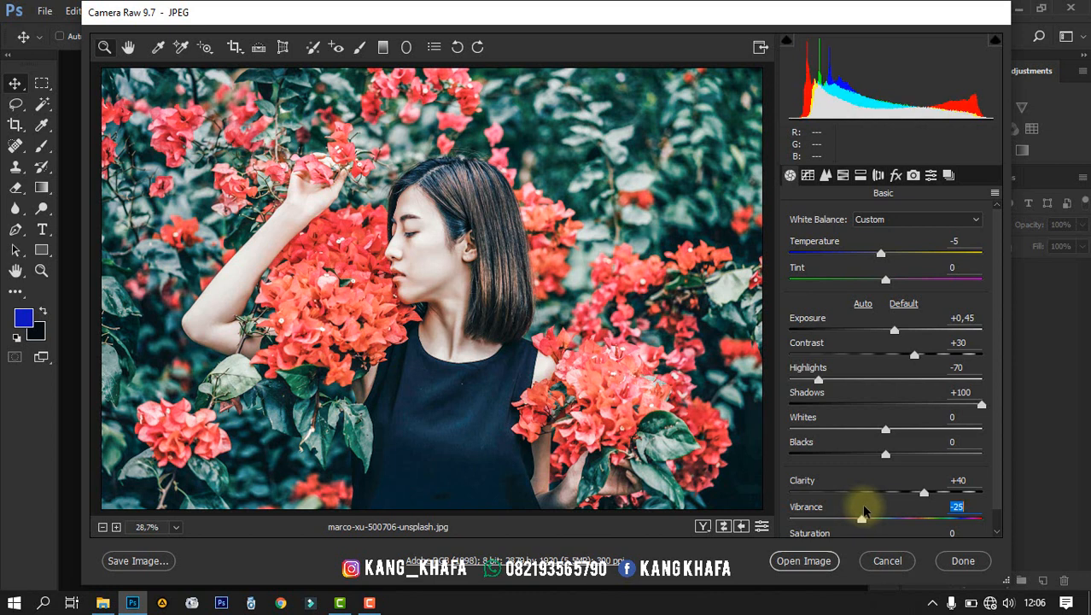
- On the RGB point tone curve, add anchor points at the quarter and three-quarter gridlines and raise the black point to output 39
{"action": "left_click", "coordinate": [807, 175]}
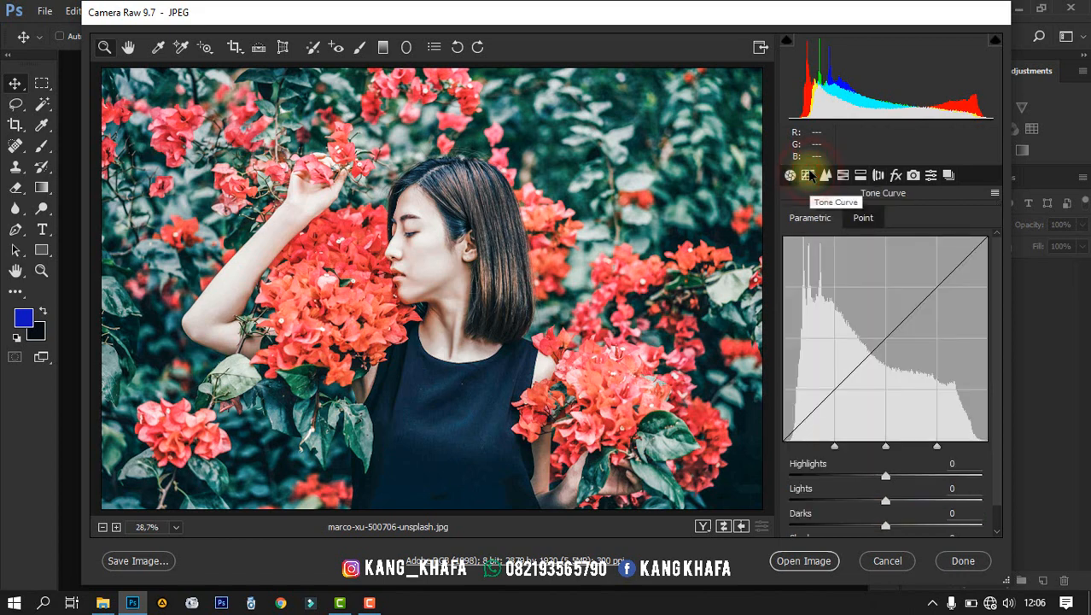
{"action": "left_click", "coordinate": [834, 391]}
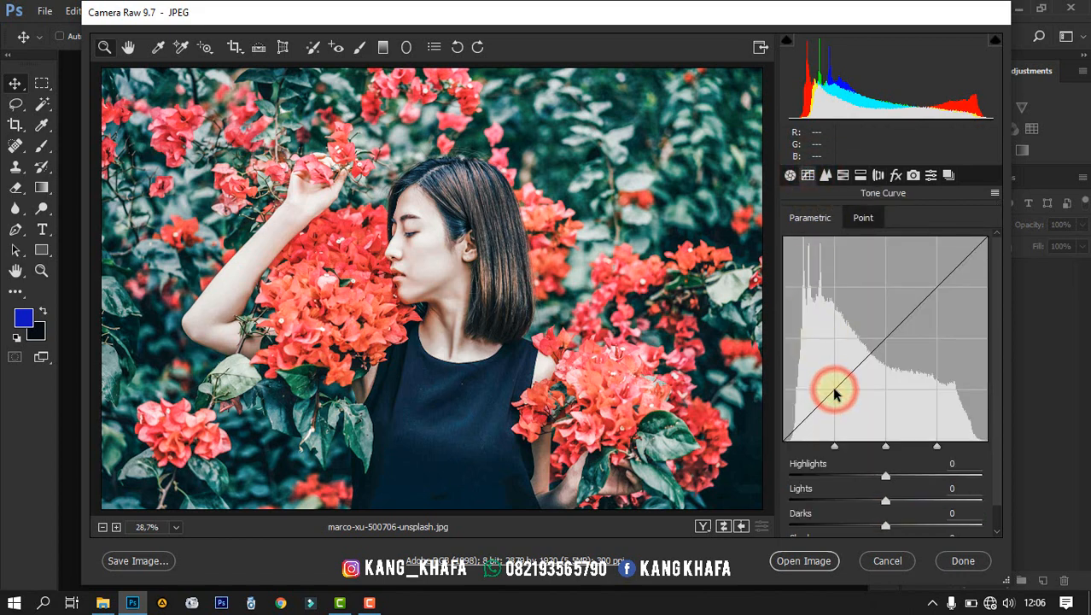
{"action": "left_click", "coordinate": [859, 219]}
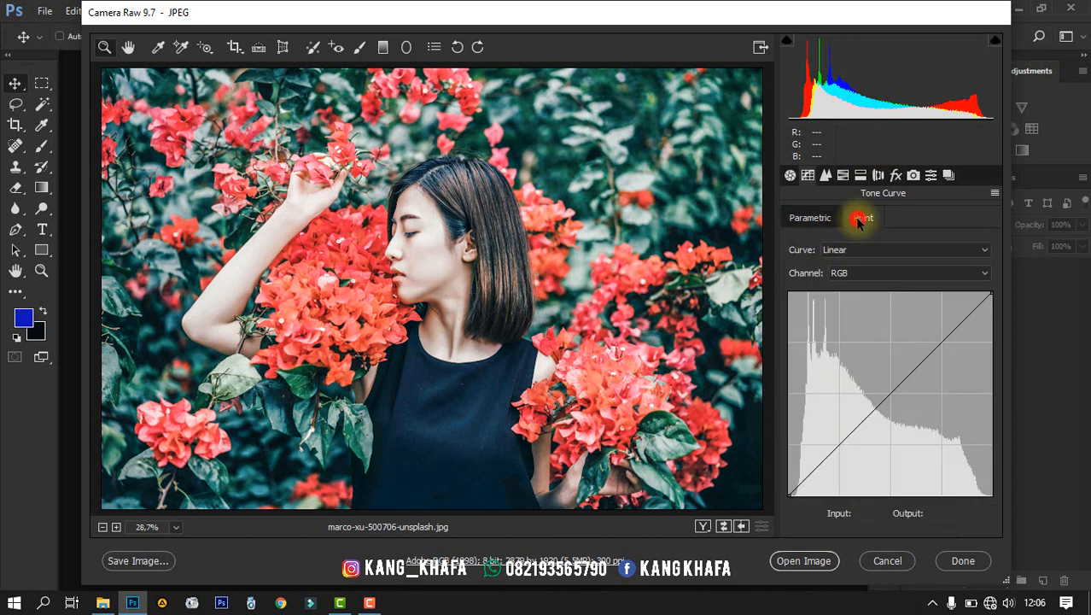
{"action": "left_click", "coordinate": [840, 445]}
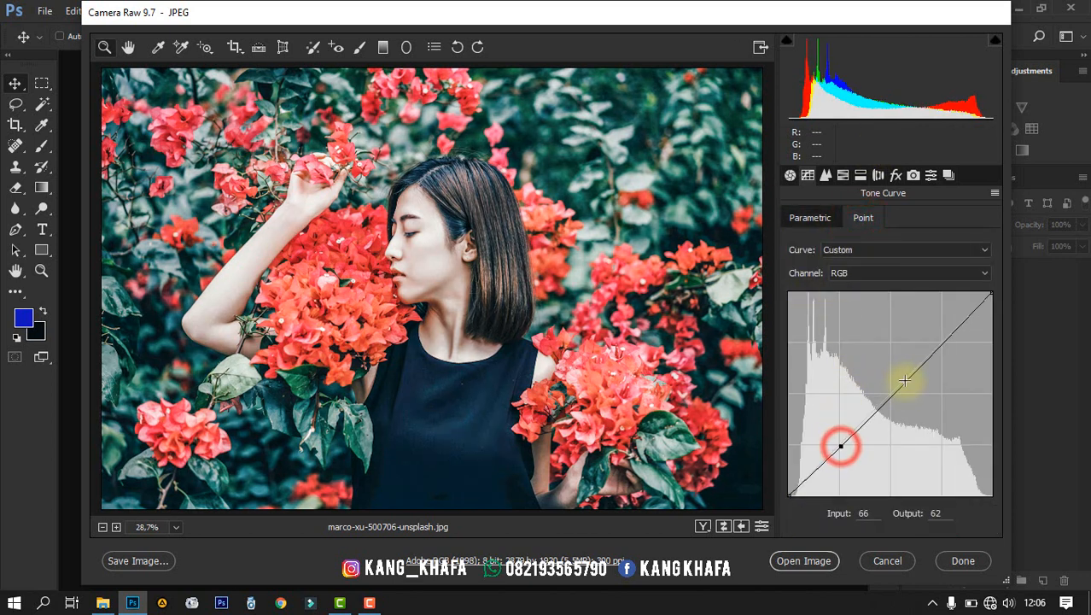
{"action": "left_click", "coordinate": [943, 342]}
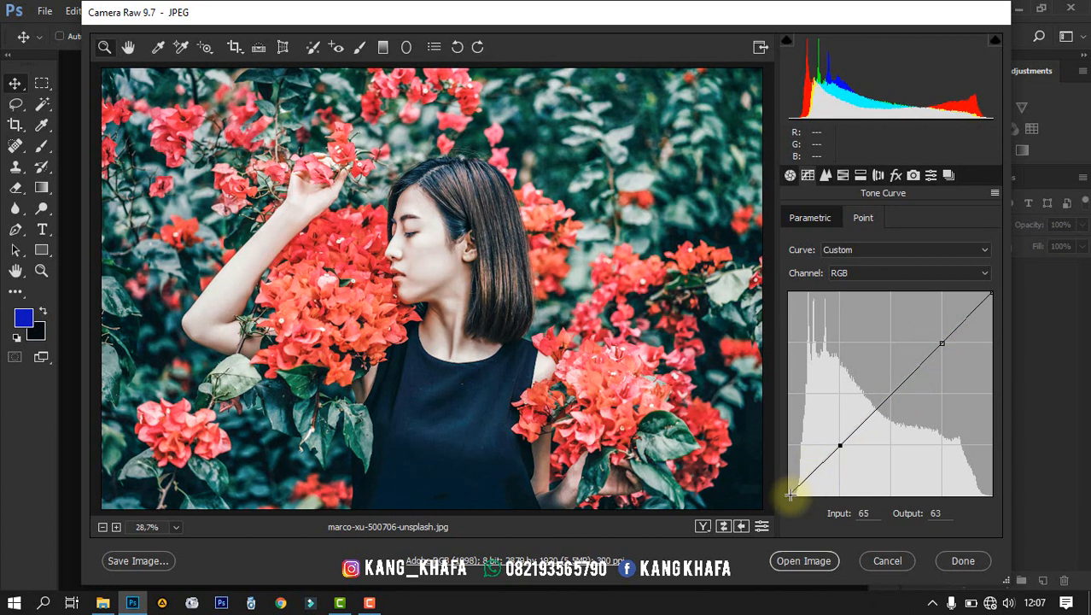
{"action": "left_click_drag", "start_coordinate": [790, 495], "coordinate": [747, 463]}
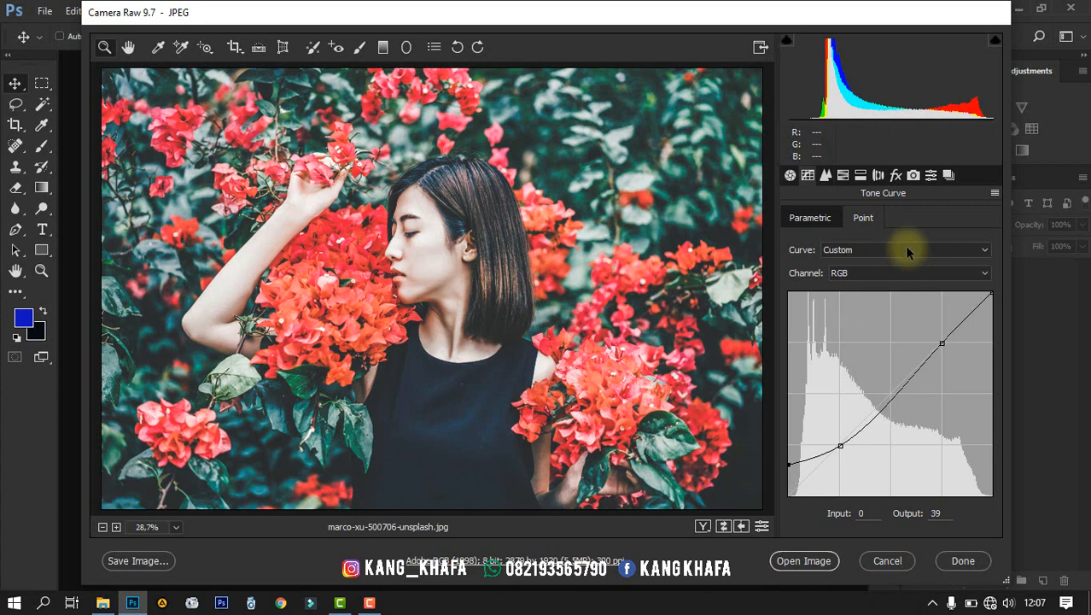
- Add a post-crop vignette with Amount -30 and Feather 100
{"action": "left_click", "coordinate": [897, 175]}
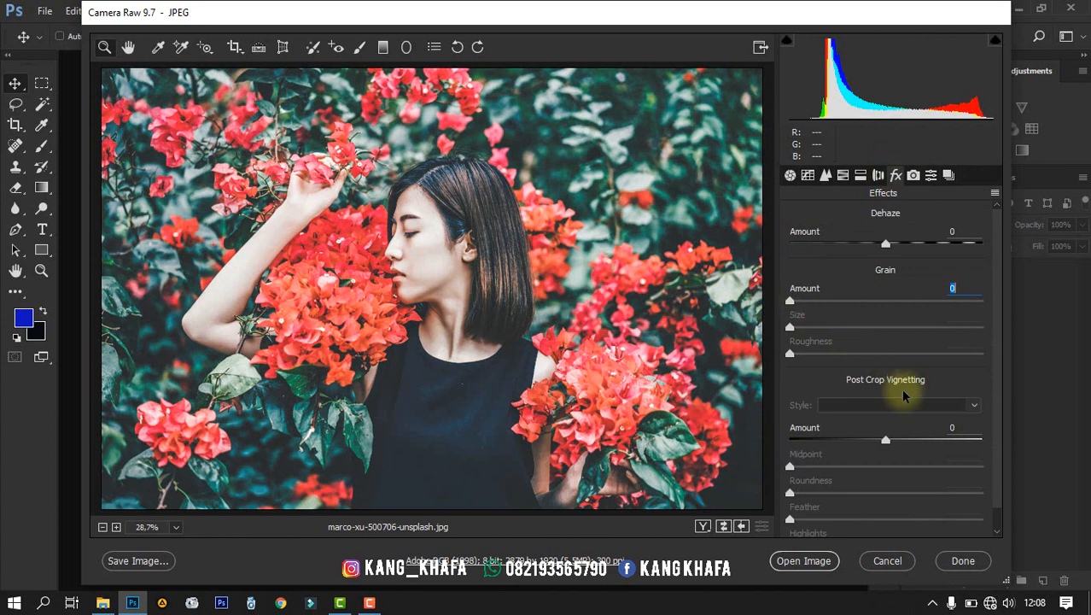
{"action": "scroll", "coordinate": [905, 399], "scroll_direction": "down", "scroll_amount": 1}
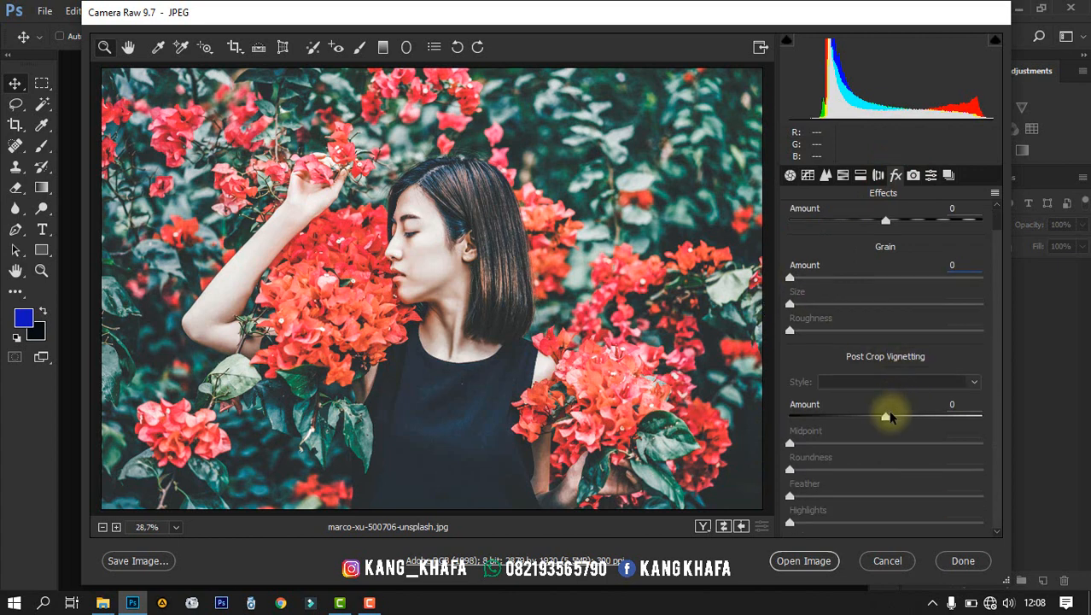
{"action": "left_click_drag", "start_coordinate": [888, 417], "coordinate": [859, 420]}
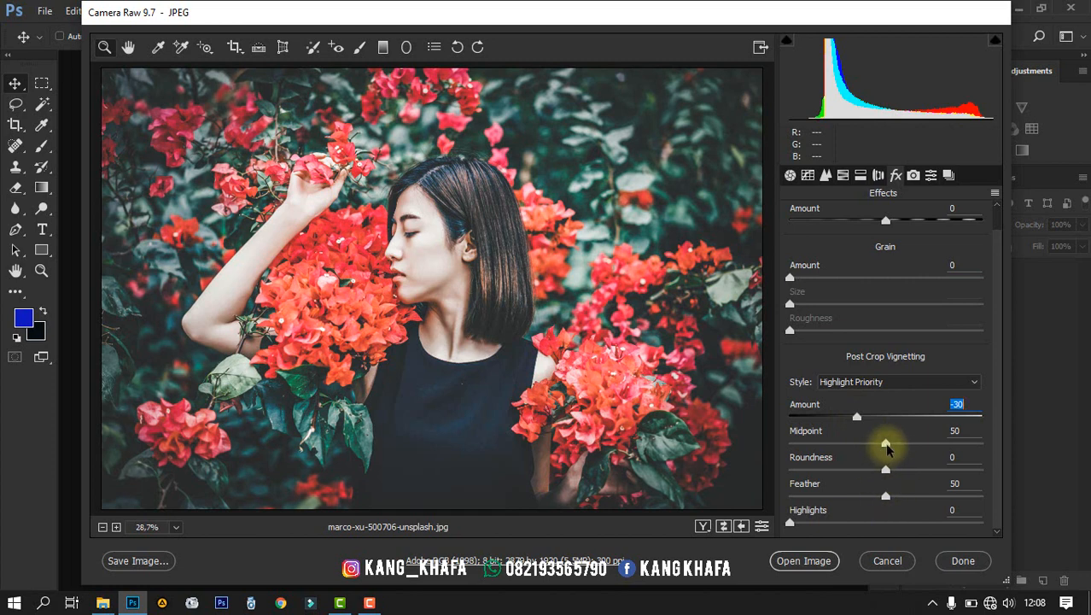
{"action": "left_click", "coordinate": [887, 498]}
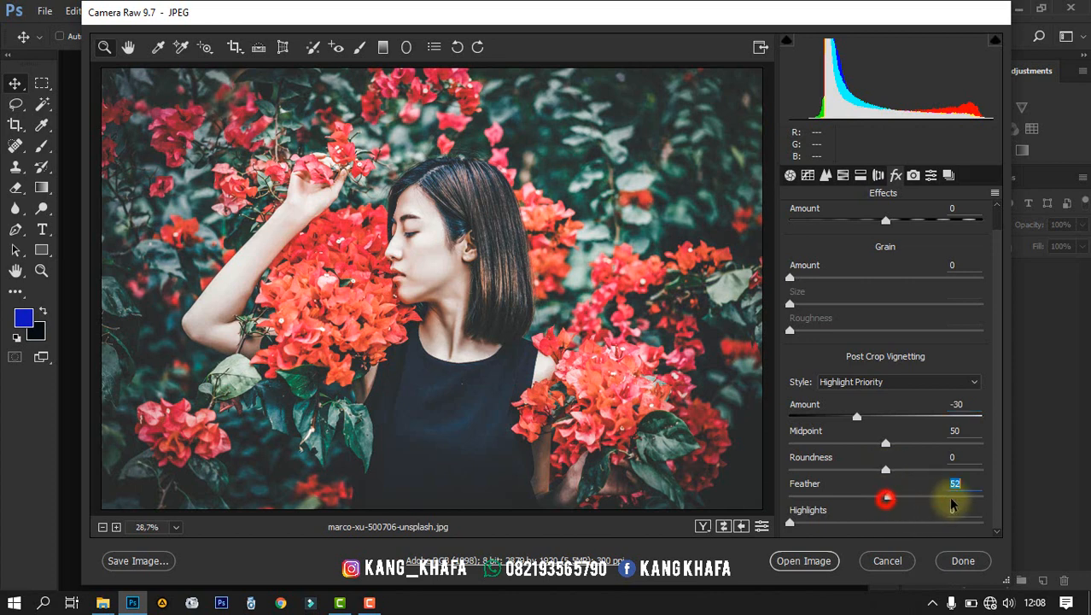
{"action": "left_click_drag", "start_coordinate": [952, 504], "coordinate": [1037, 503]}
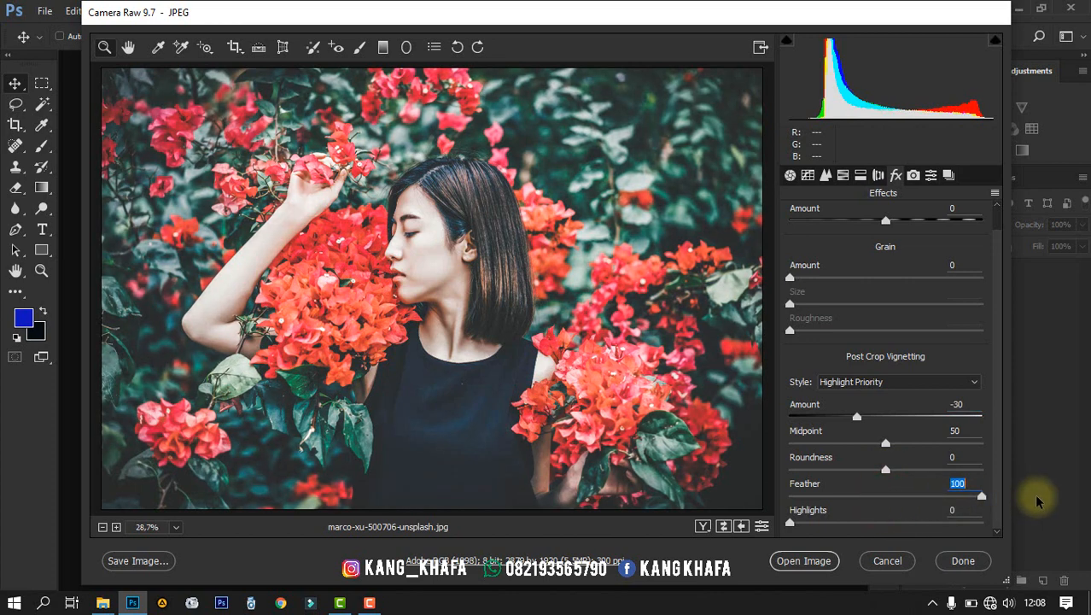
- In the camera calibration, set the Red Primary Hue to -40 and its Saturation to -35
{"action": "left_click", "coordinate": [917, 176]}
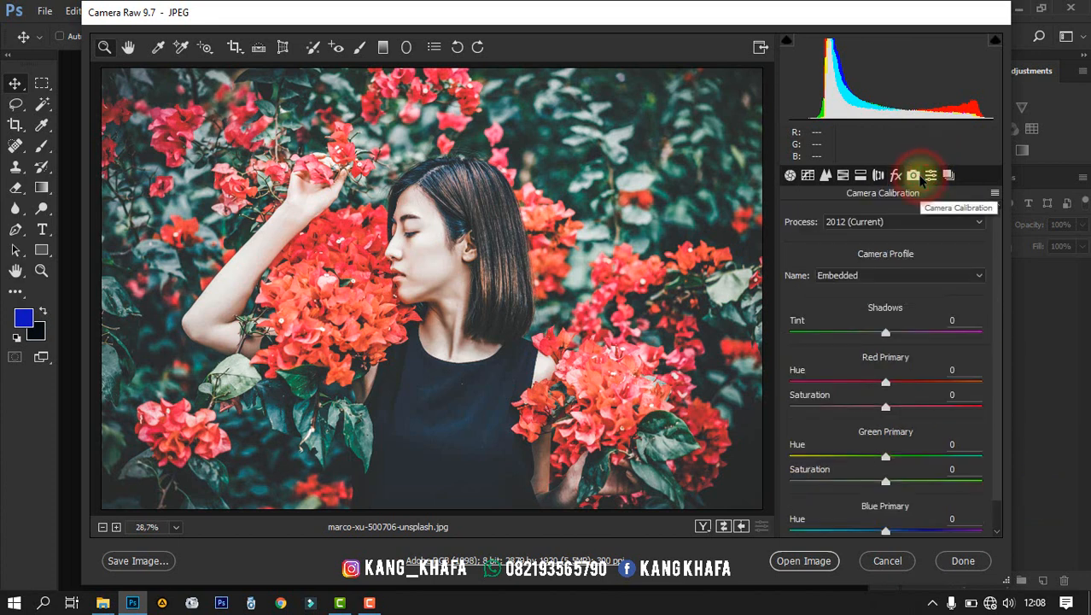
{"action": "left_click", "coordinate": [925, 222]}
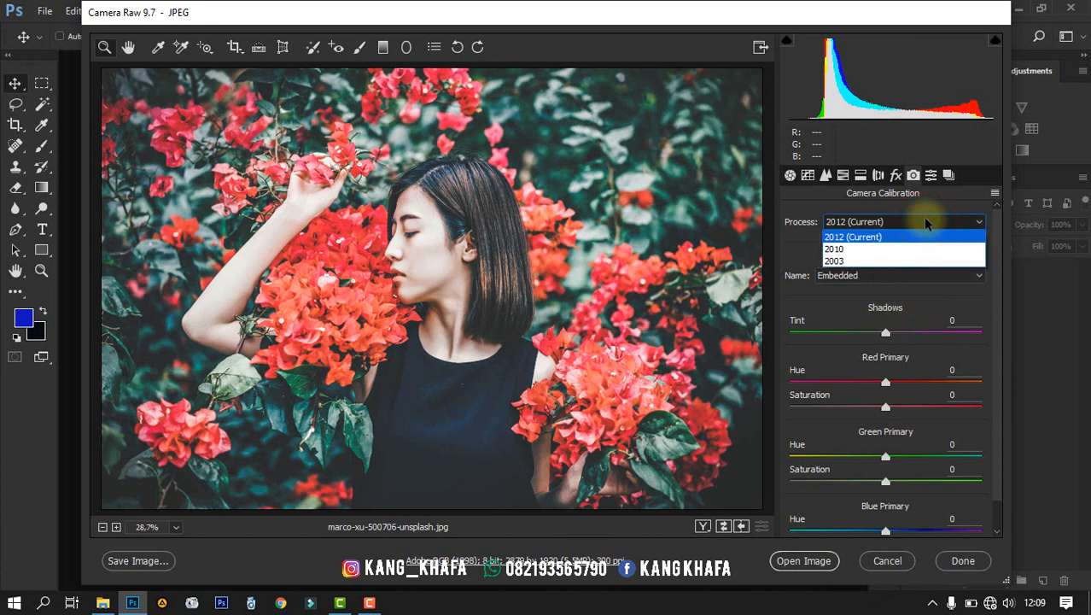
{"action": "left_click", "coordinate": [926, 222]}
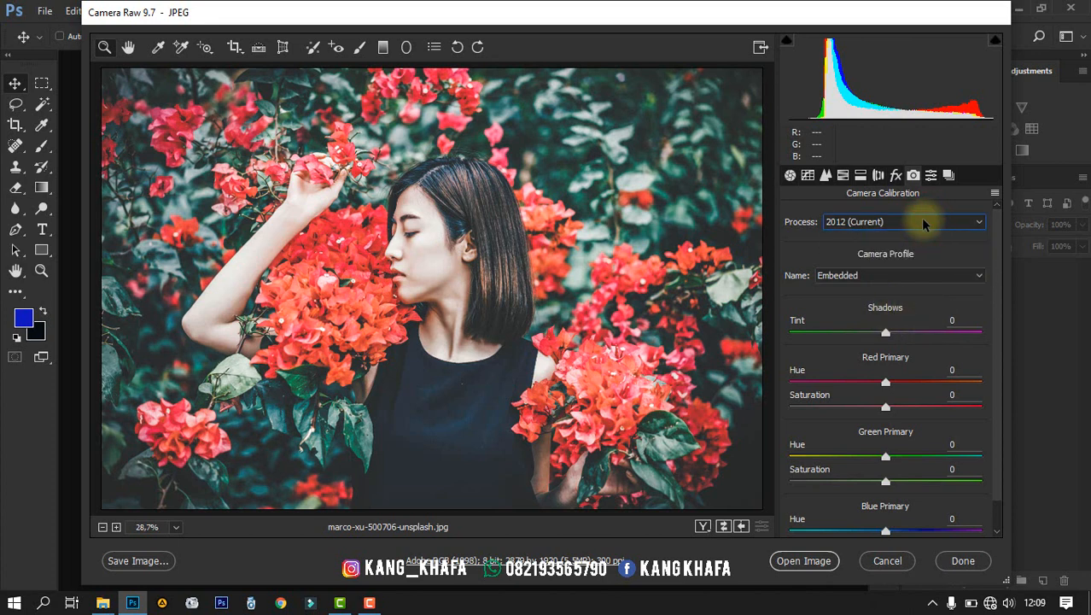
{"action": "left_click", "coordinate": [915, 277]}
{"action": "left_click", "coordinate": [915, 277]}
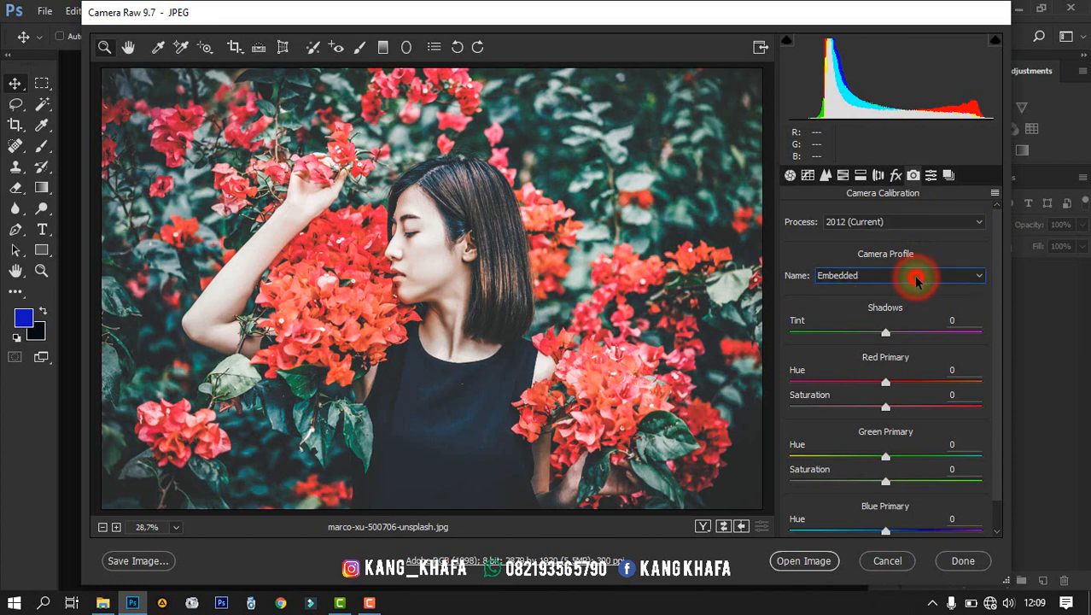
{"action": "left_click", "coordinate": [888, 376]}
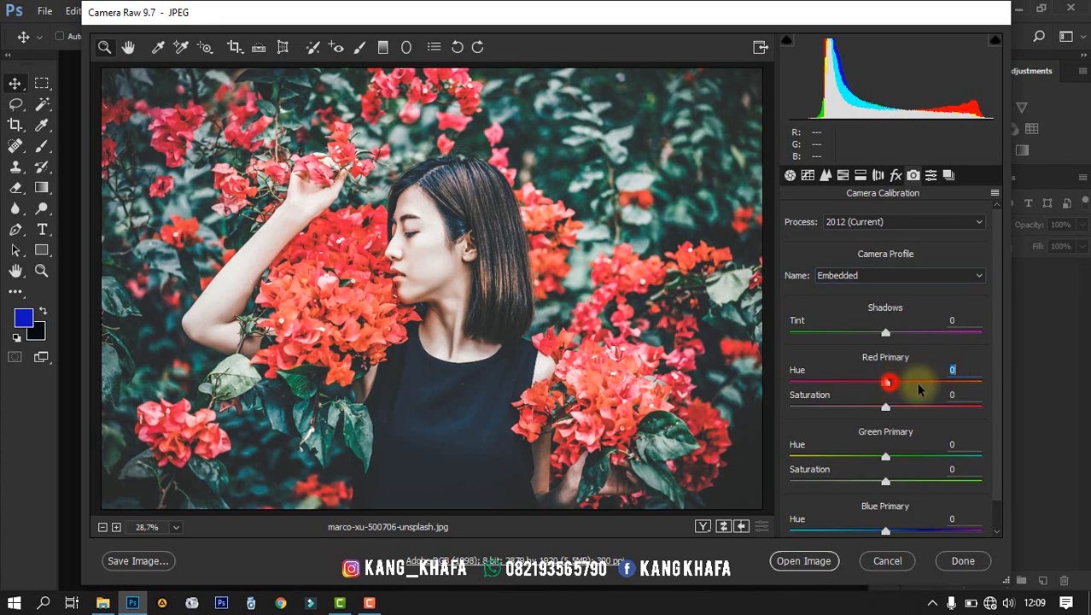
{"action": "mouse_move", "coordinate": [889, 383]}
{"action": "left_mouse_down"}
{"action": "mouse_move", "coordinate": [921, 383]}
{"action": "mouse_move", "coordinate": [862, 386]}
{"action": "mouse_move", "coordinate": [920, 389]}
{"action": "mouse_move", "coordinate": [872, 385]}
{"action": "mouse_move", "coordinate": [898, 389]}
{"action": "left_mouse_up"}
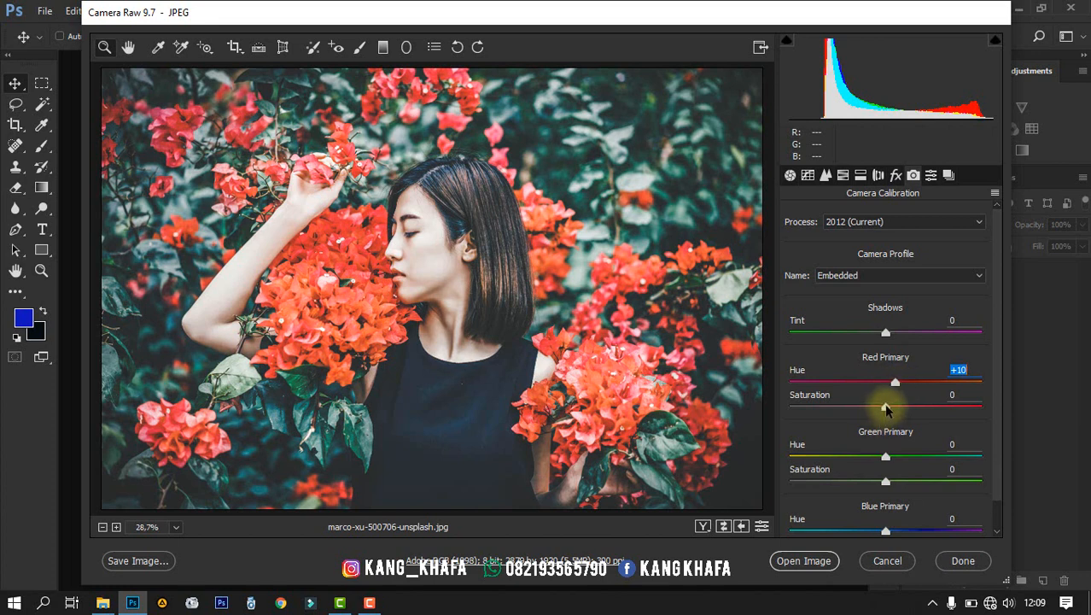
{"action": "left_click_drag", "start_coordinate": [885, 406], "coordinate": [848, 382]}
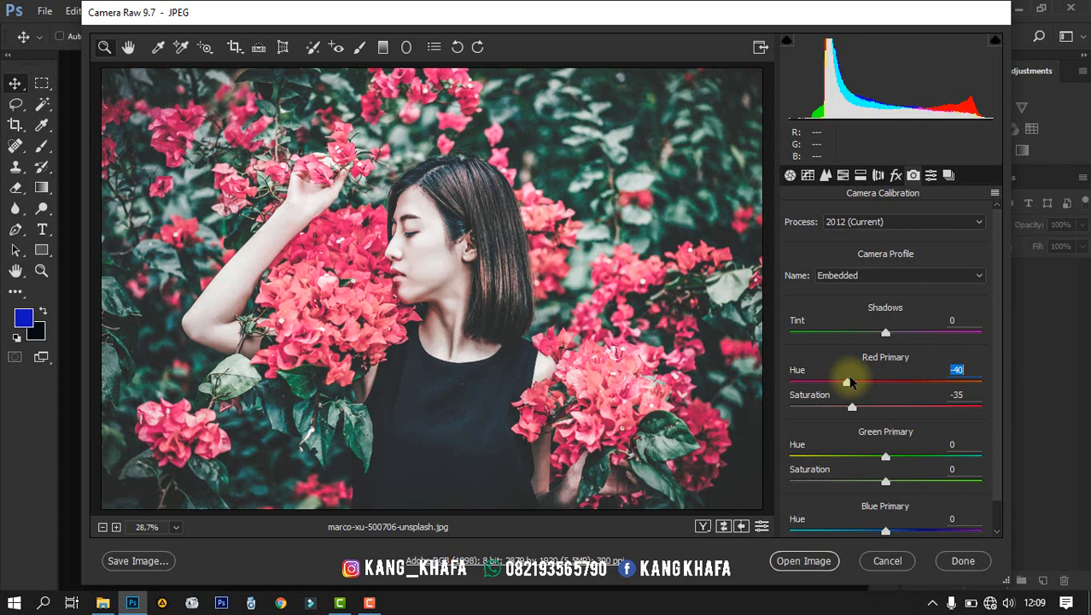
- Set the Green Primary Hue to +100, Blue Primary Hue to -40 and Blue Primary Saturation to +100, and open the image for layer editing
{"action": "scroll", "coordinate": [902, 457], "scroll_direction": "down", "scroll_amount": 1}
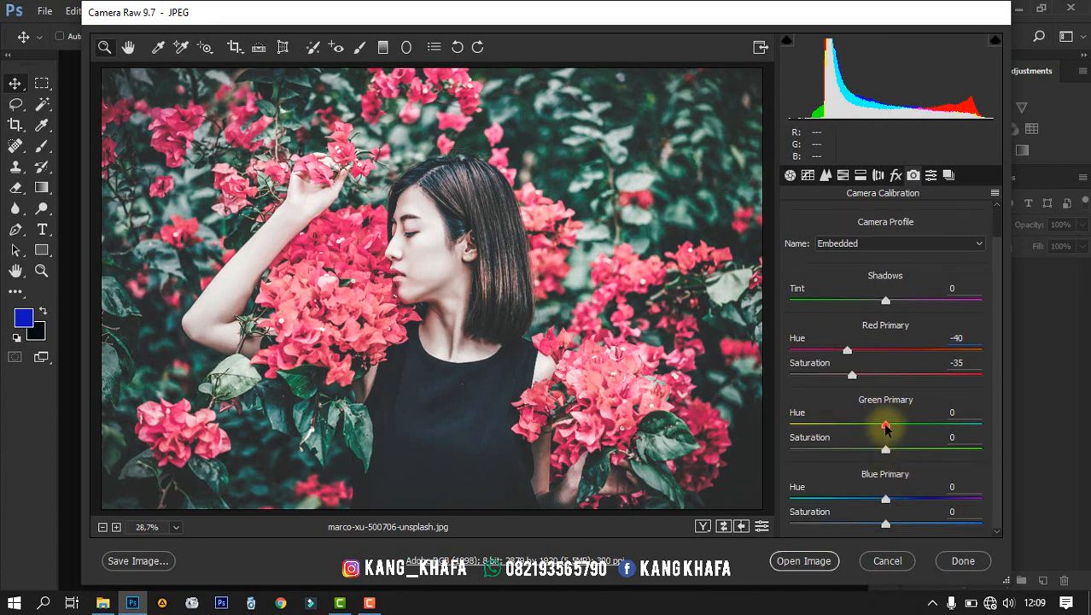
{"action": "left_click_drag", "start_coordinate": [888, 433], "coordinate": [1035, 432]}
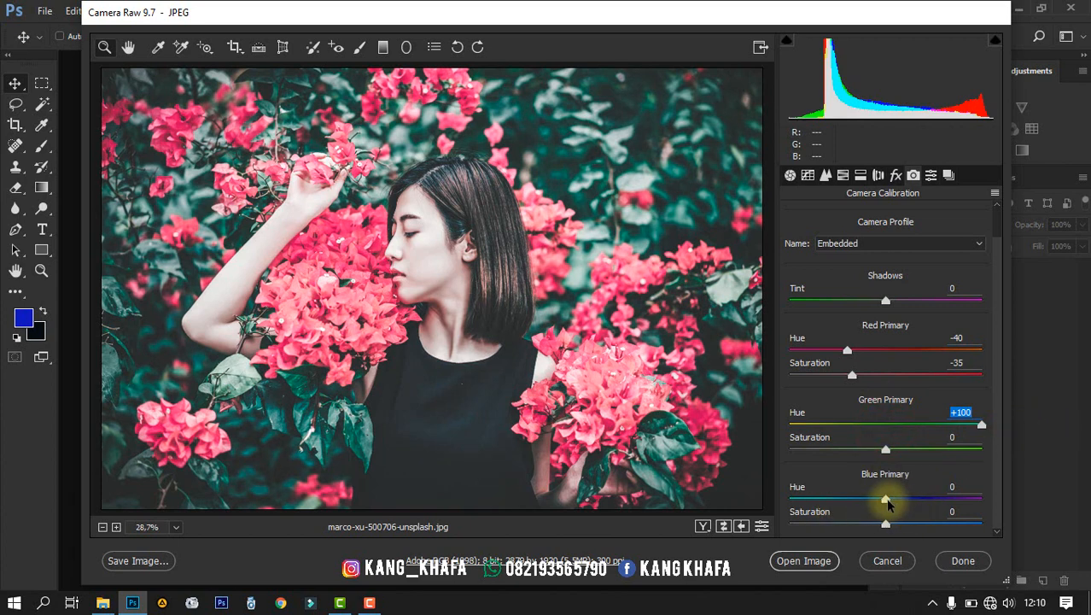
{"action": "left_click_drag", "start_coordinate": [885, 500], "coordinate": [845, 470]}
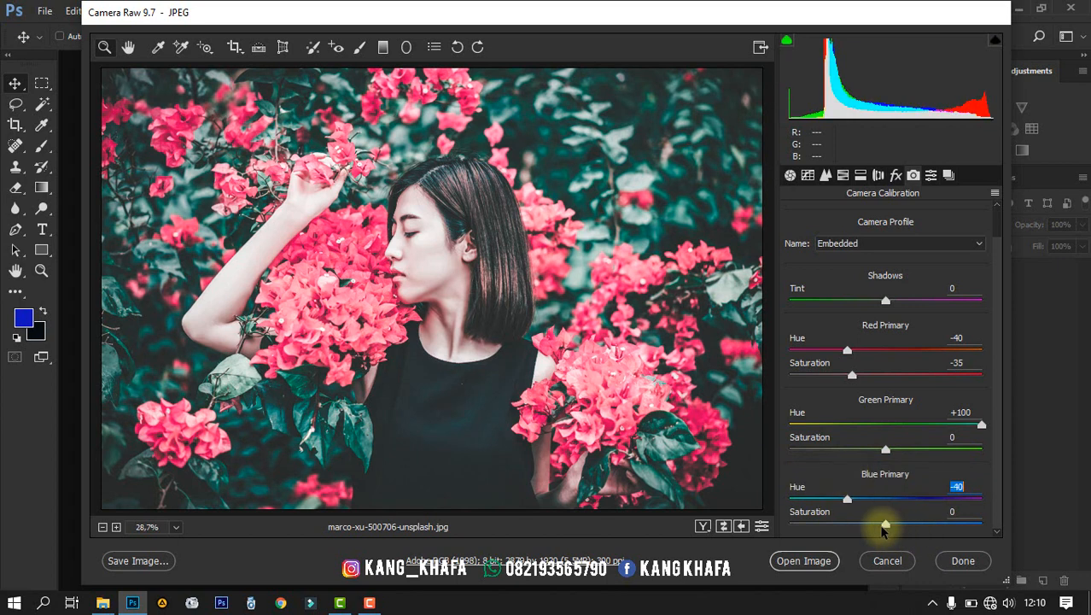
{"action": "left_click_drag", "start_coordinate": [885, 523], "coordinate": [1073, 530]}
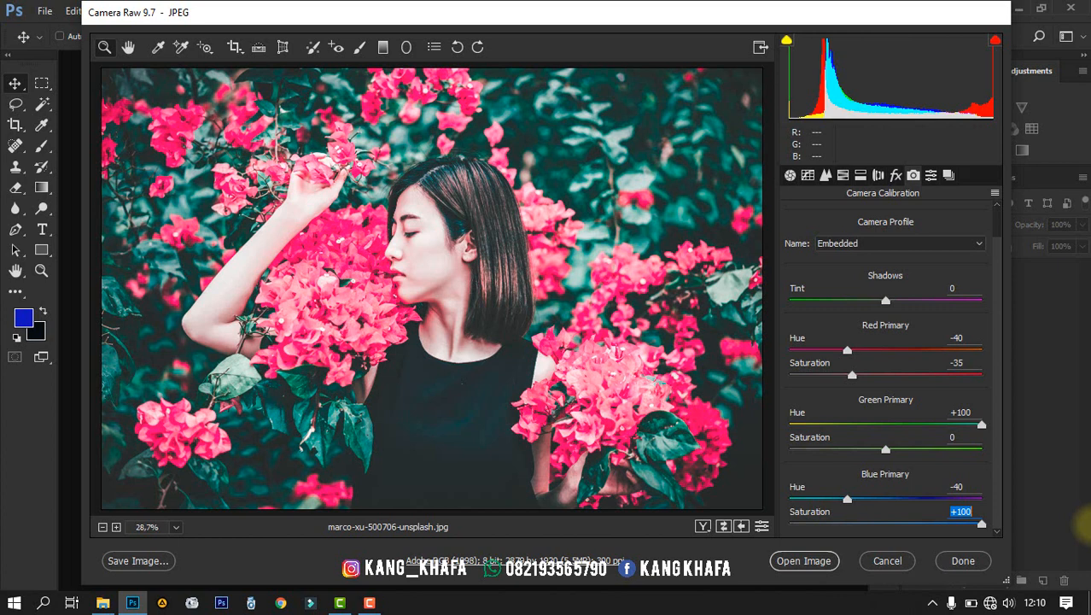
{"action": "left_click", "coordinate": [793, 567]}
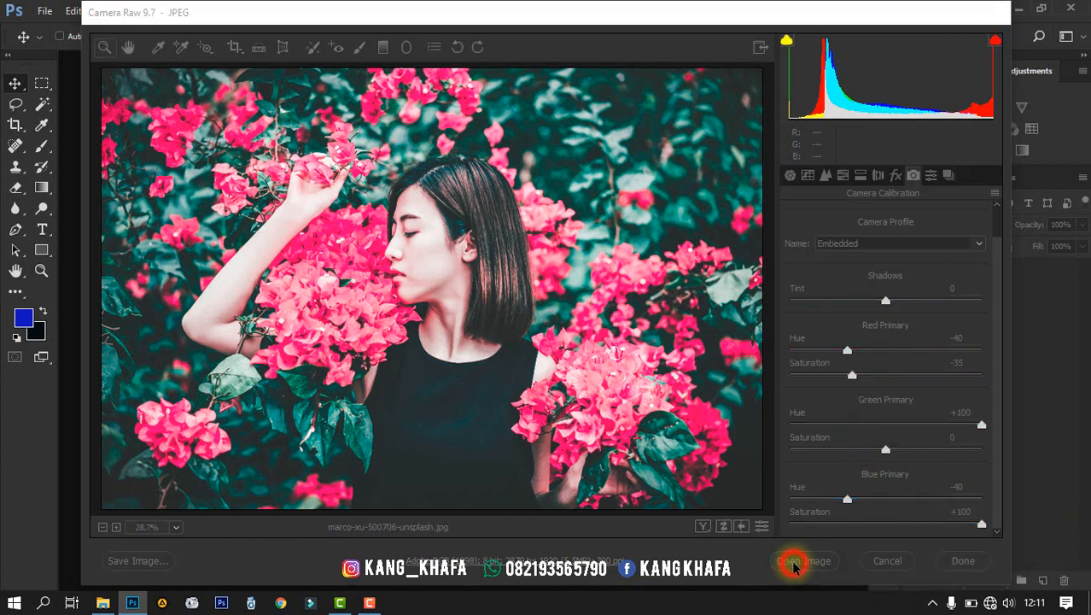
- Duplicate the Background layer and convert the copy to a smart object
{"action": "key", "text": "ctrl+j"}
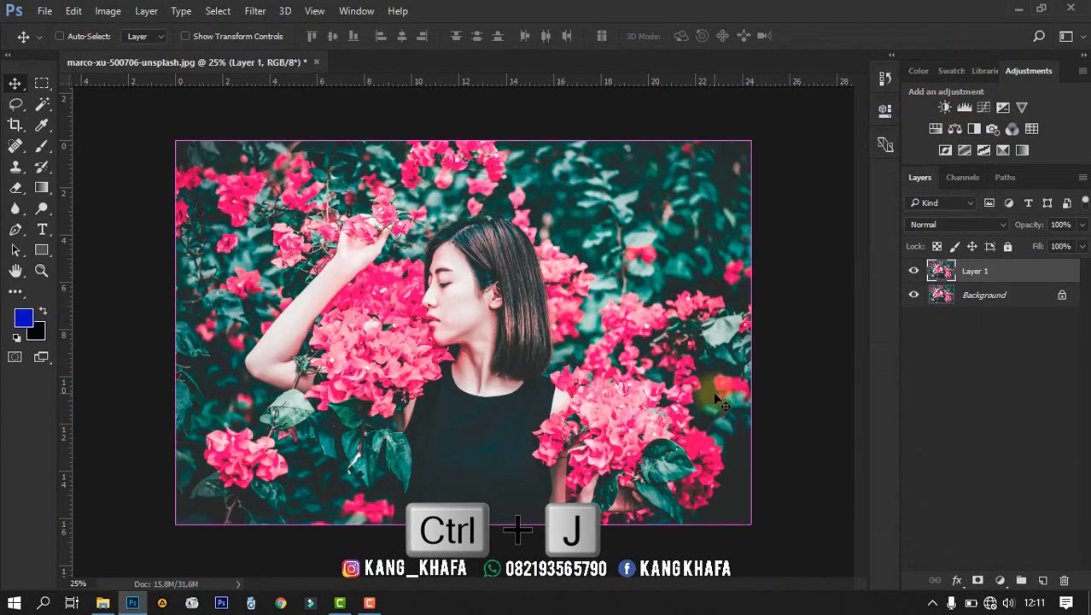
{"action": "right_click", "coordinate": [1023, 275]}
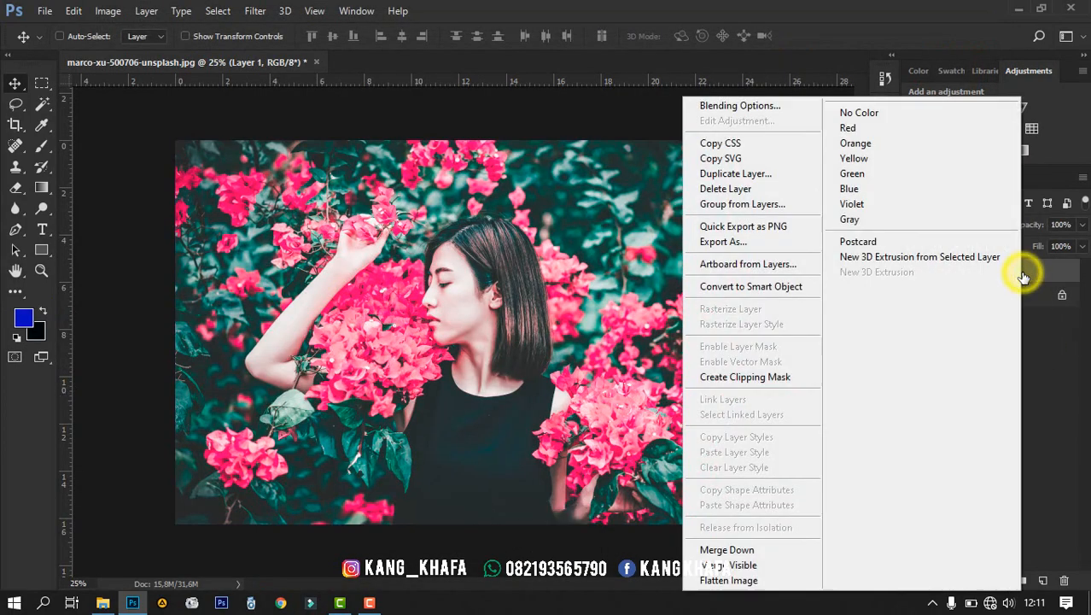
{"action": "left_click", "coordinate": [752, 287]}
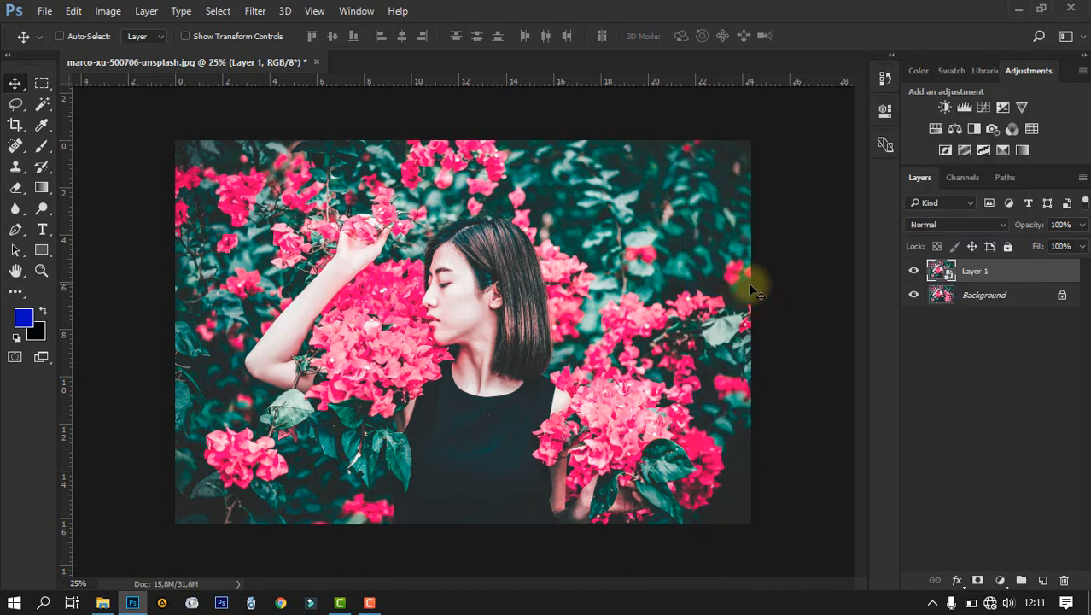